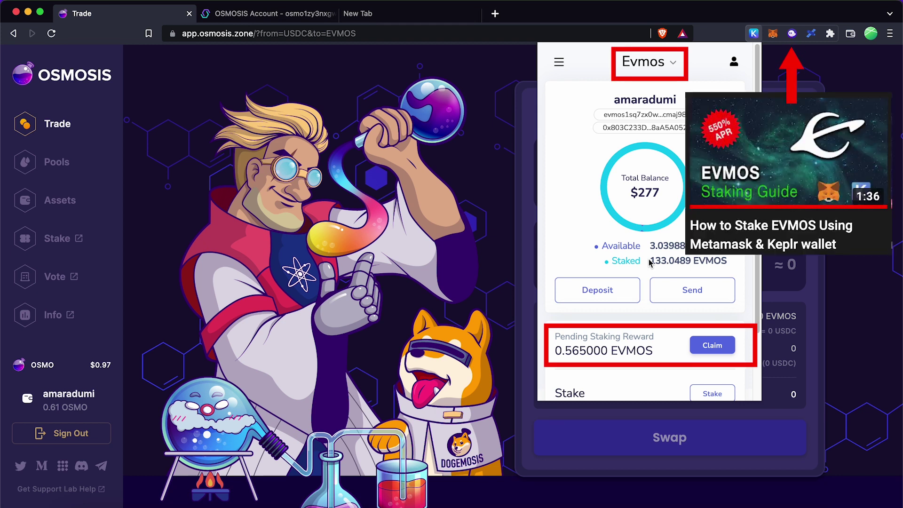
scroll(646, 247, down, 3)
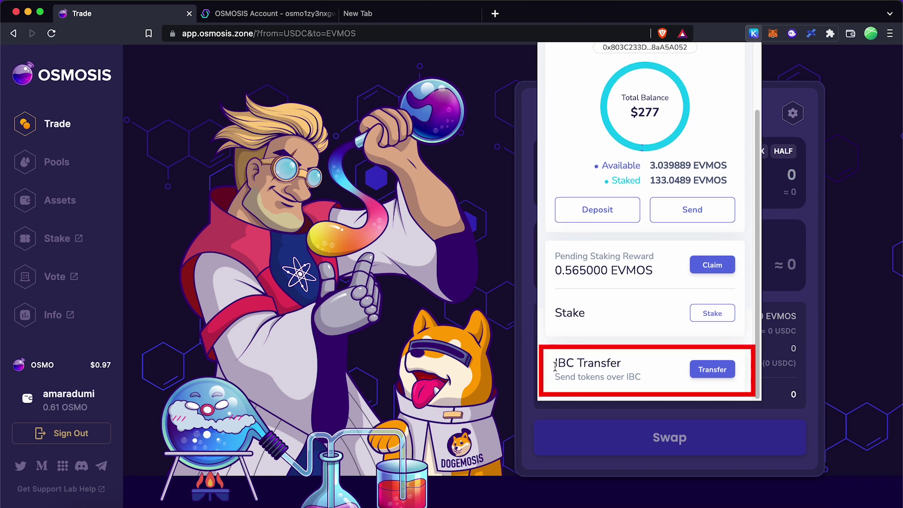
- Switch on Show Advanced IBC Transfers in Keplr's Settings menu
drag(550, 366, 631, 367)
click(631, 366)
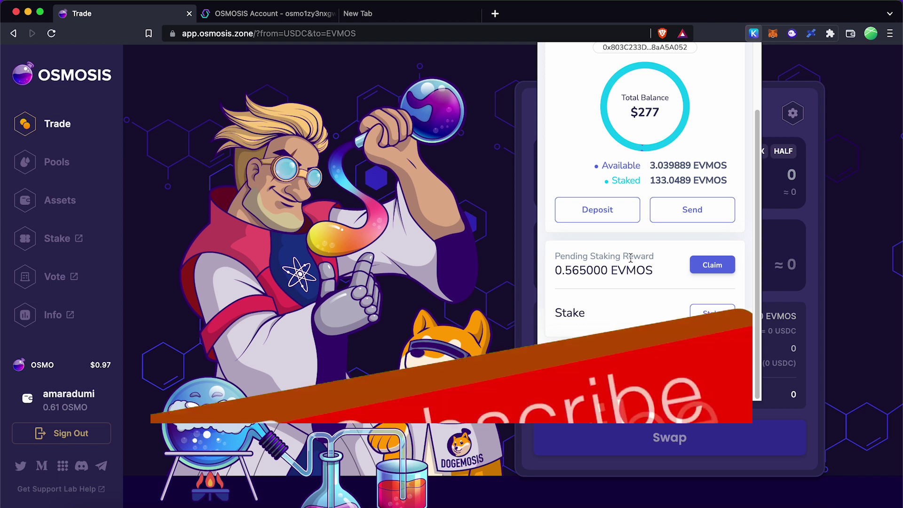
scroll(633, 232, up, 3)
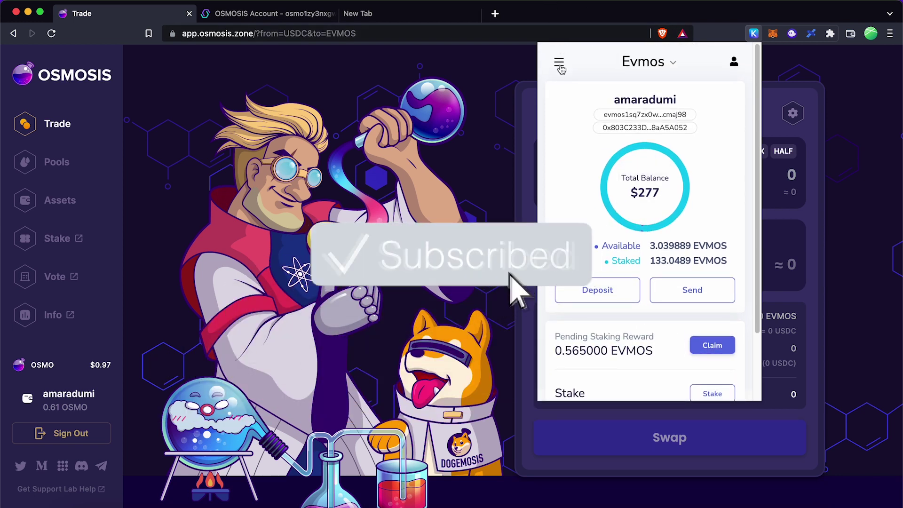
click(559, 63)
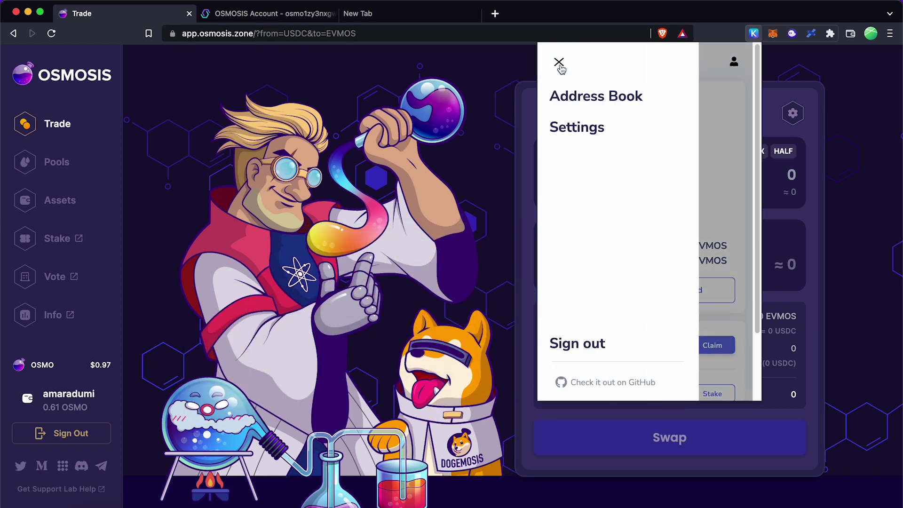
click(572, 134)
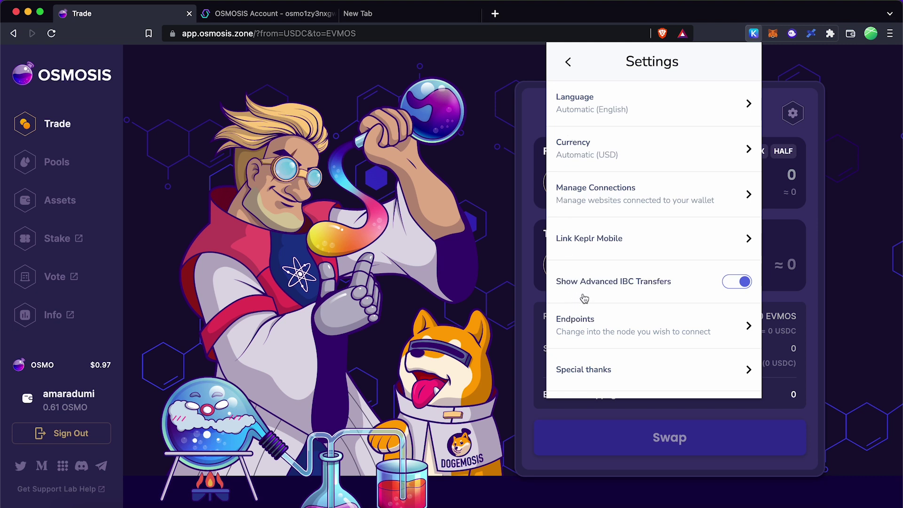
click(739, 283)
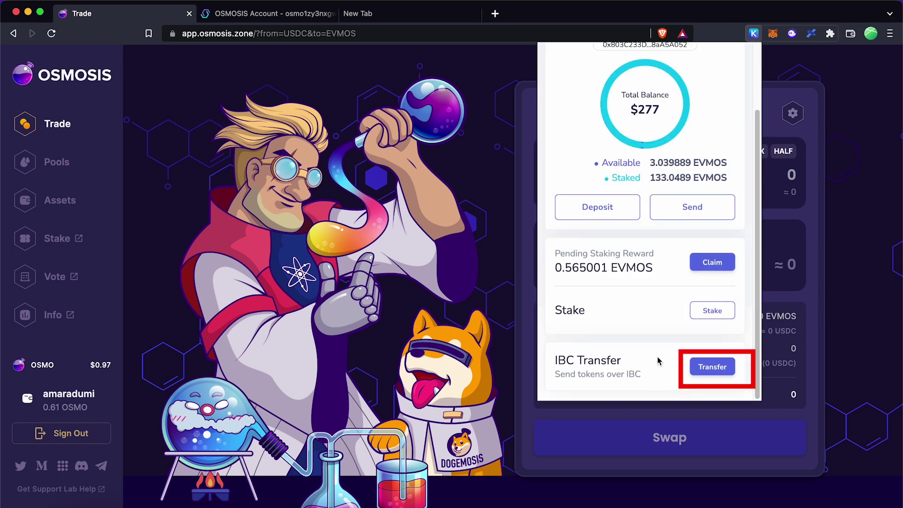
- Begin an Evmos IBC transfer and choose New IBC Transfer Channel from Select Chain
click(715, 370)
drag(622, 88, 559, 91)
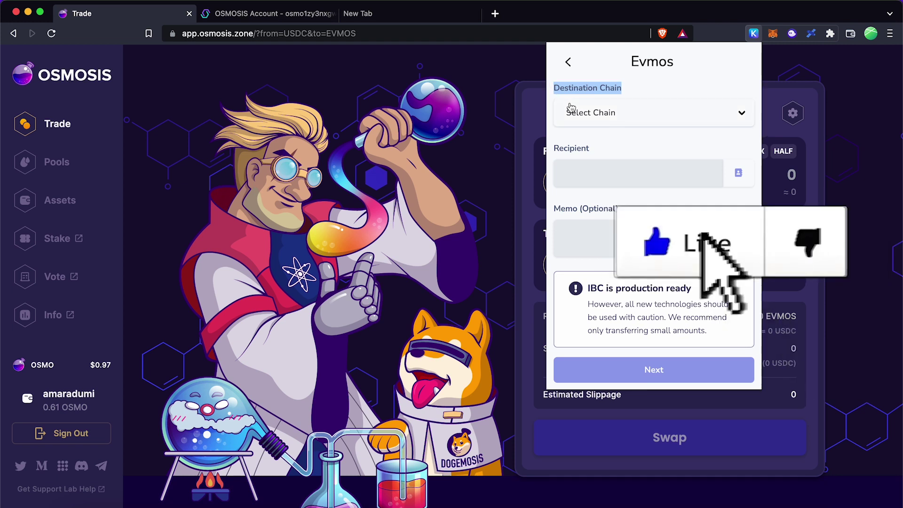
click(578, 120)
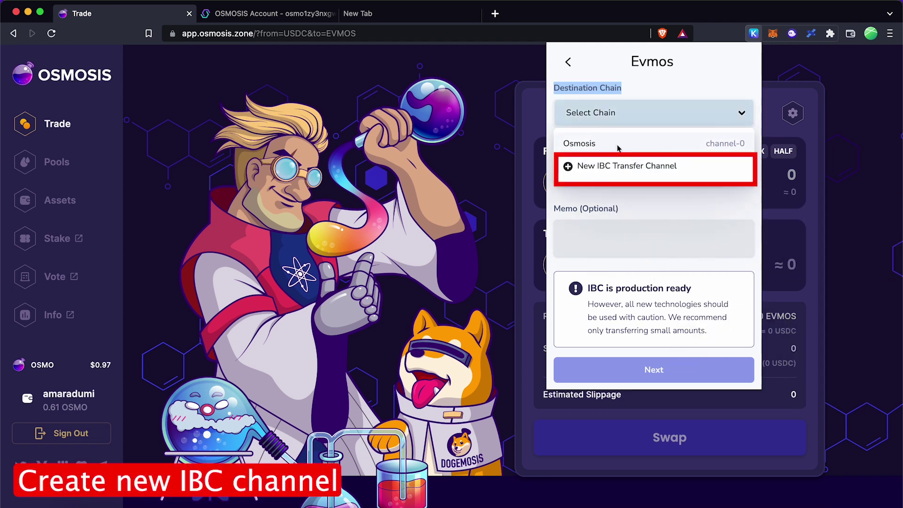
click(611, 166)
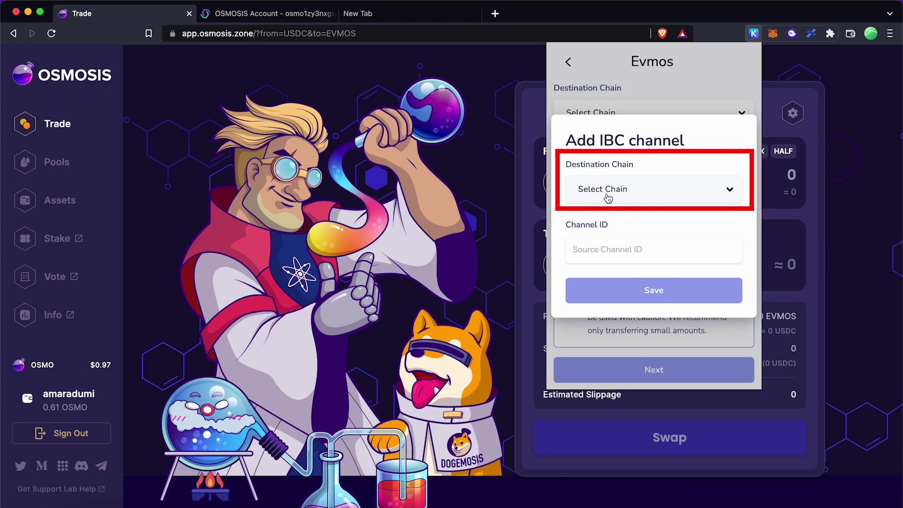
- Save a new IBC channel to Osmosis with ID channel-0, checked on Mintscan
click(607, 198)
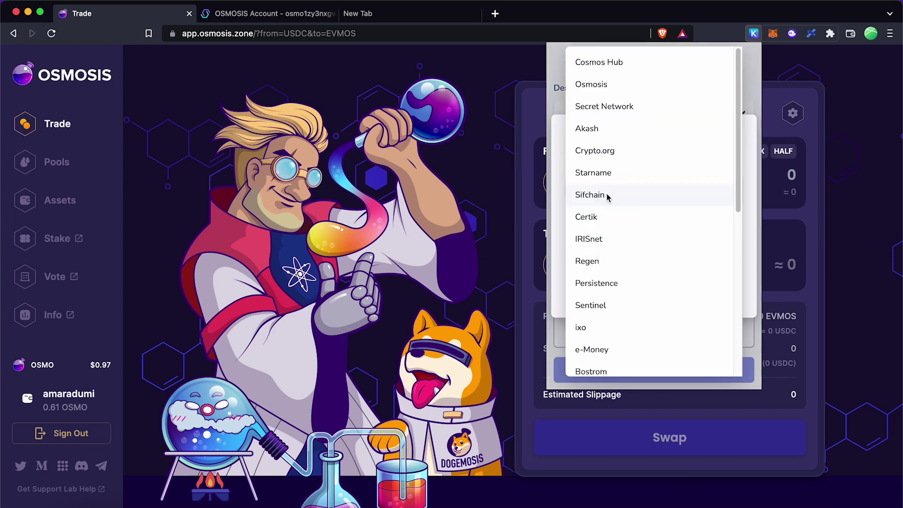
click(582, 86)
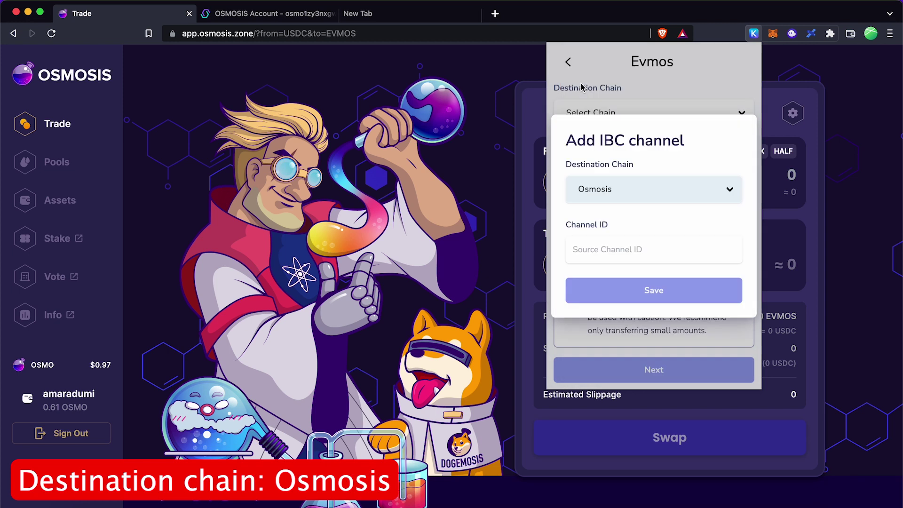
click(585, 254)
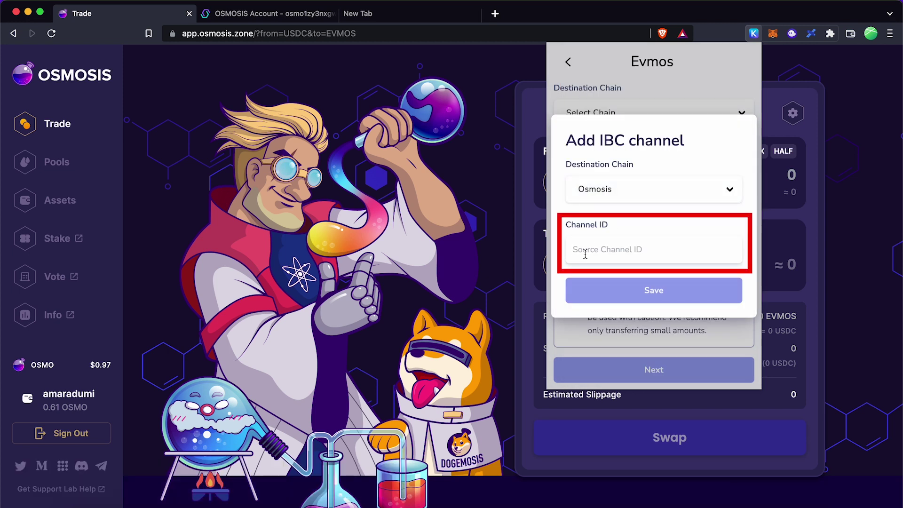
click(260, 13)
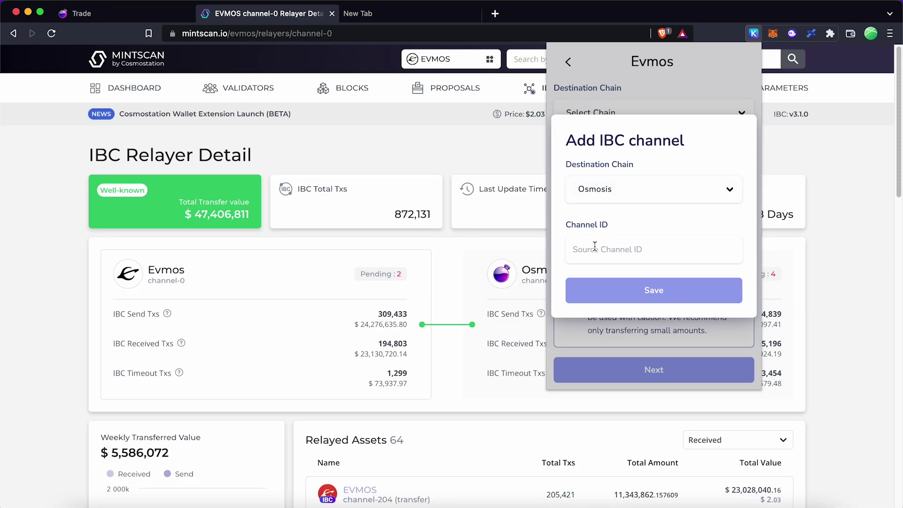
text(cha)
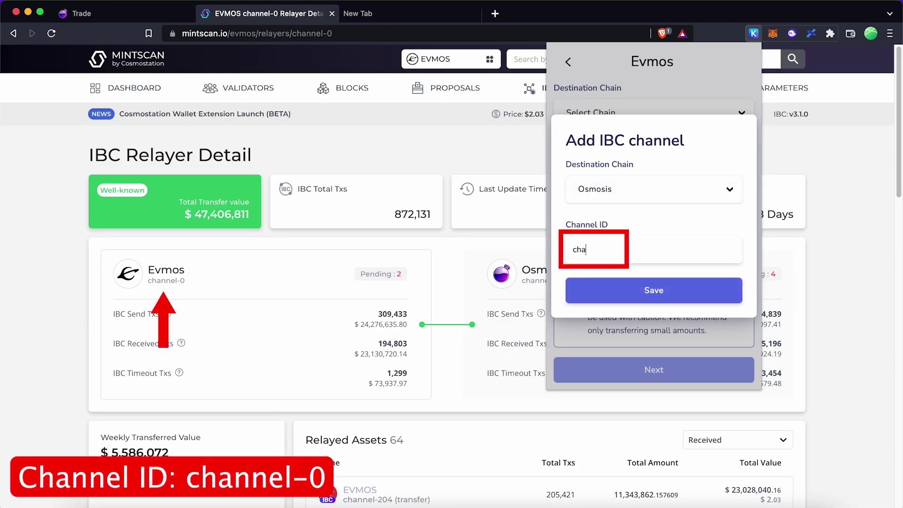
text(nnel-0)
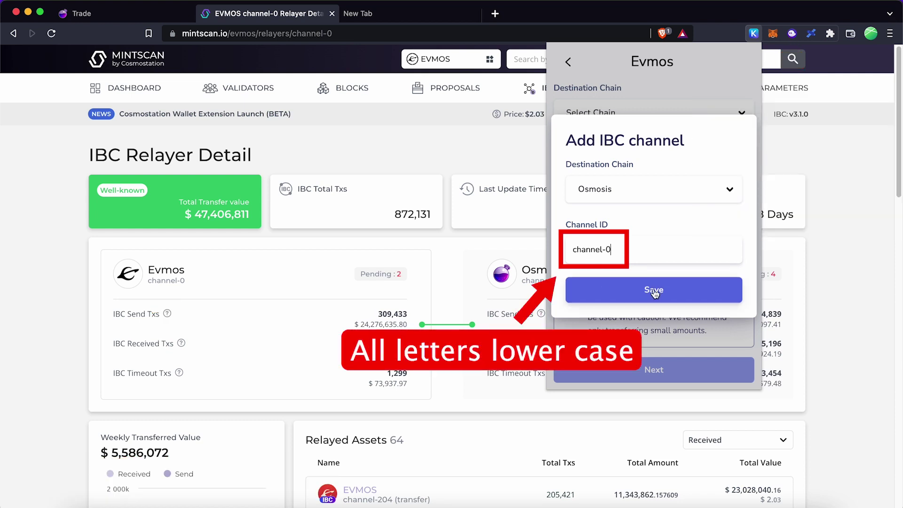
click(654, 292)
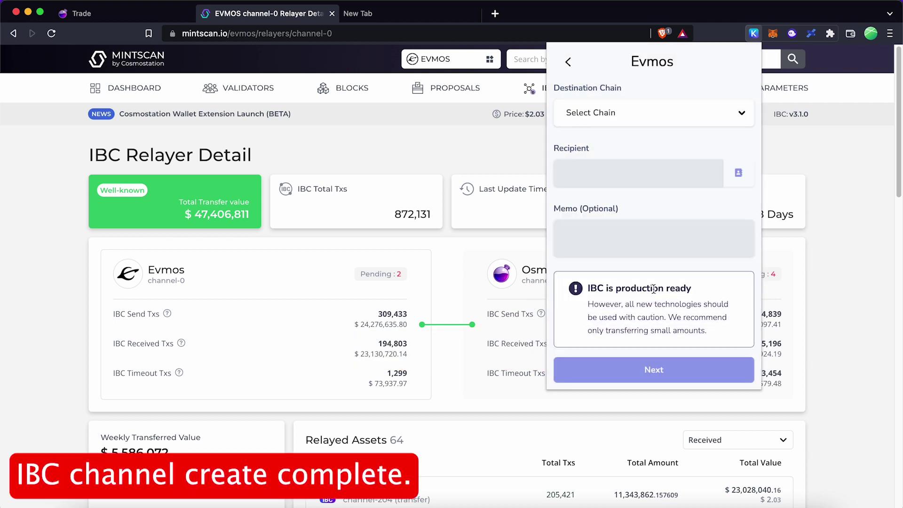
- Pick Osmosis (channel-0) as destination and paste the osmo1 recipient address
click(608, 116)
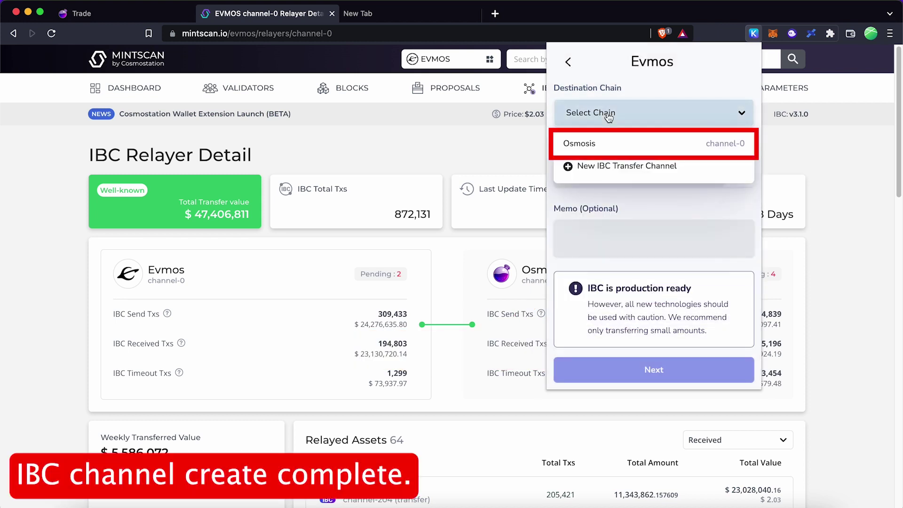
click(596, 149)
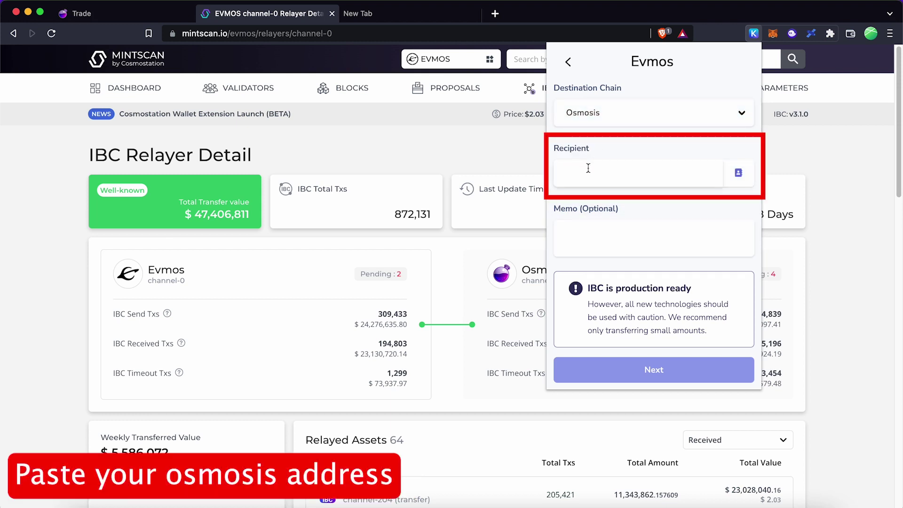
key(super+v)
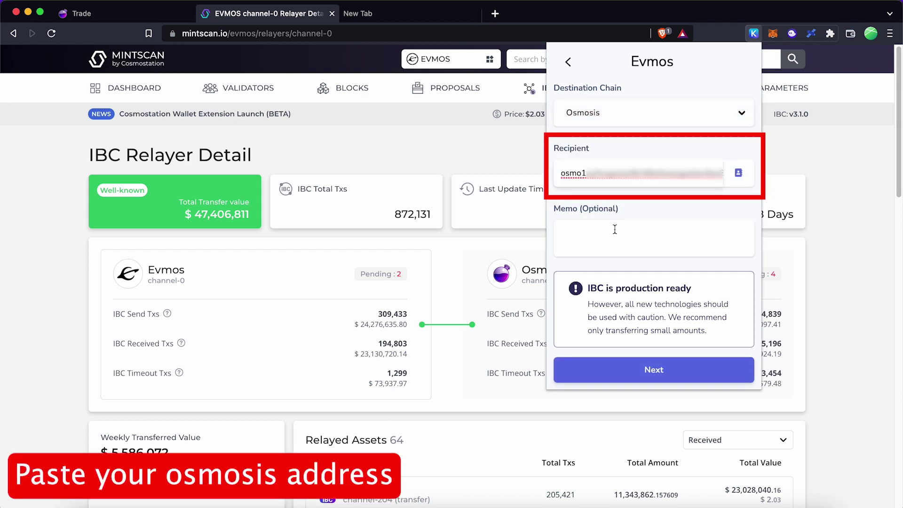
- Submit and approve a 0.1 EVMOS transfer, then check it on Osmosis Assets
click(652, 371)
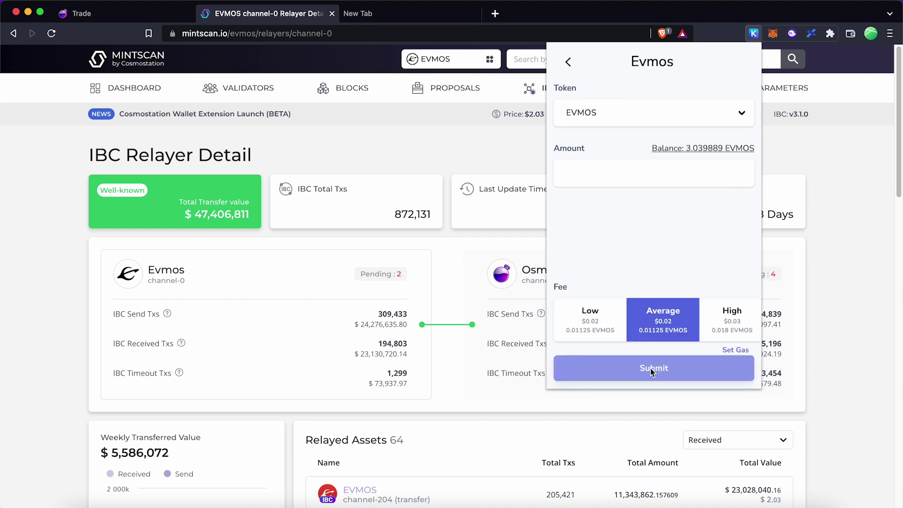
click(618, 122)
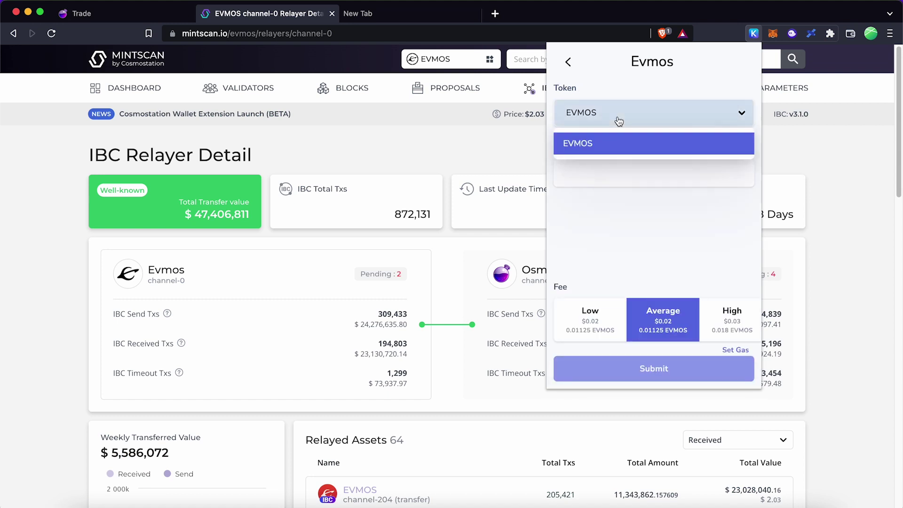
click(590, 145)
text(0.1)
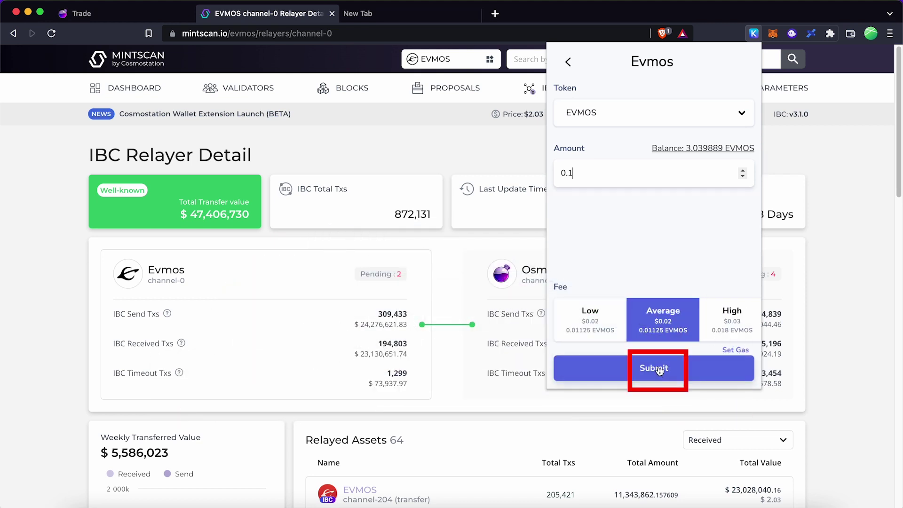
click(659, 370)
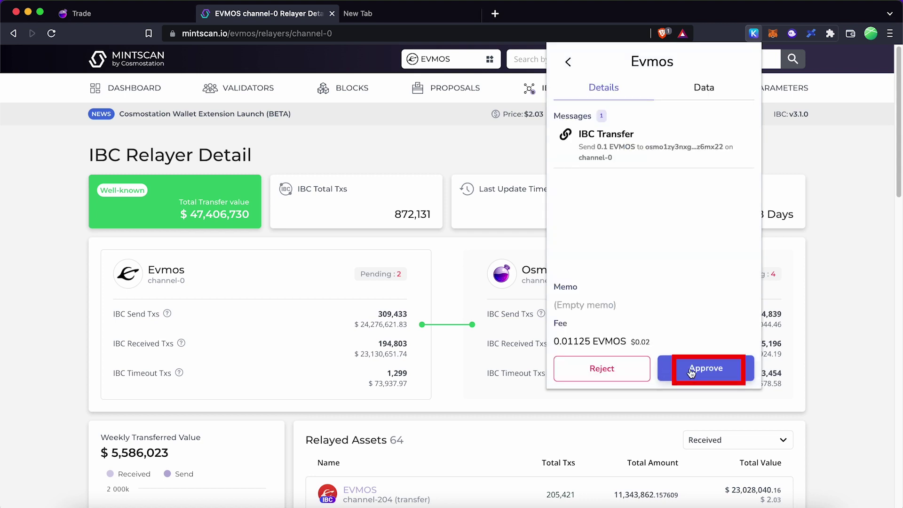
click(692, 372)
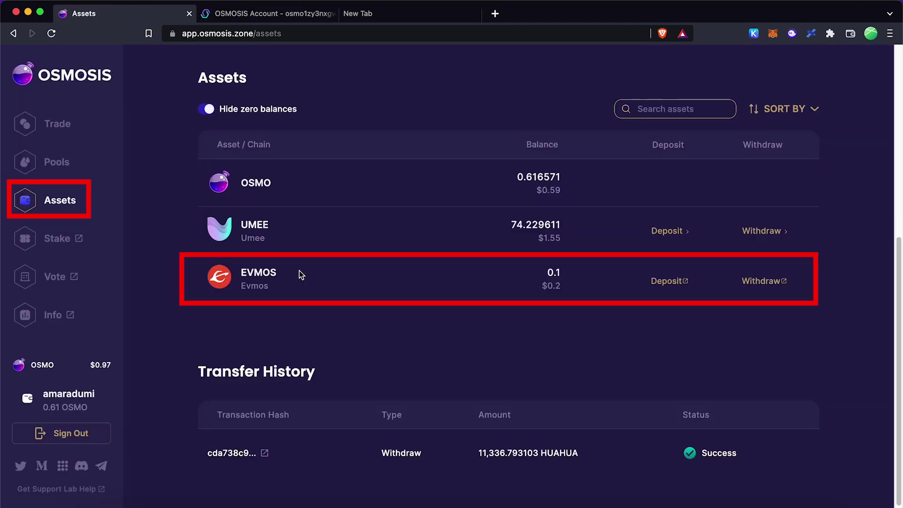
drag(240, 284, 252, 292)
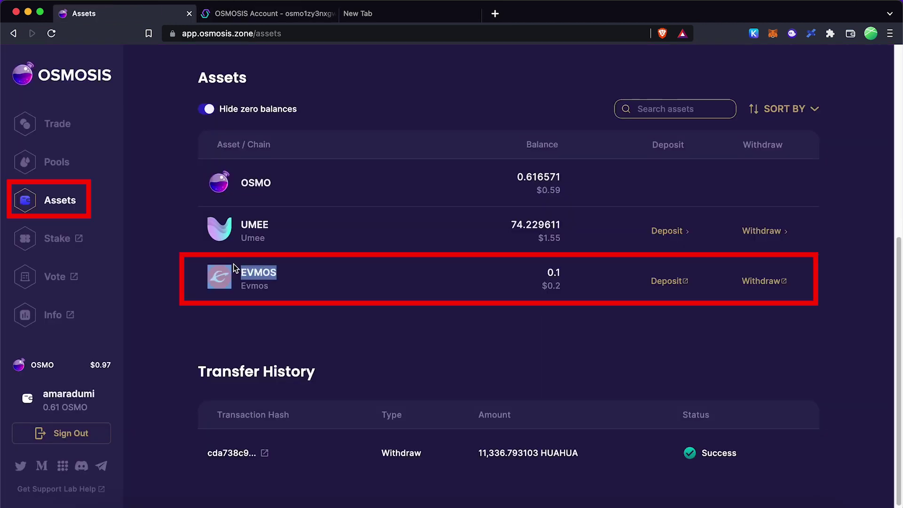